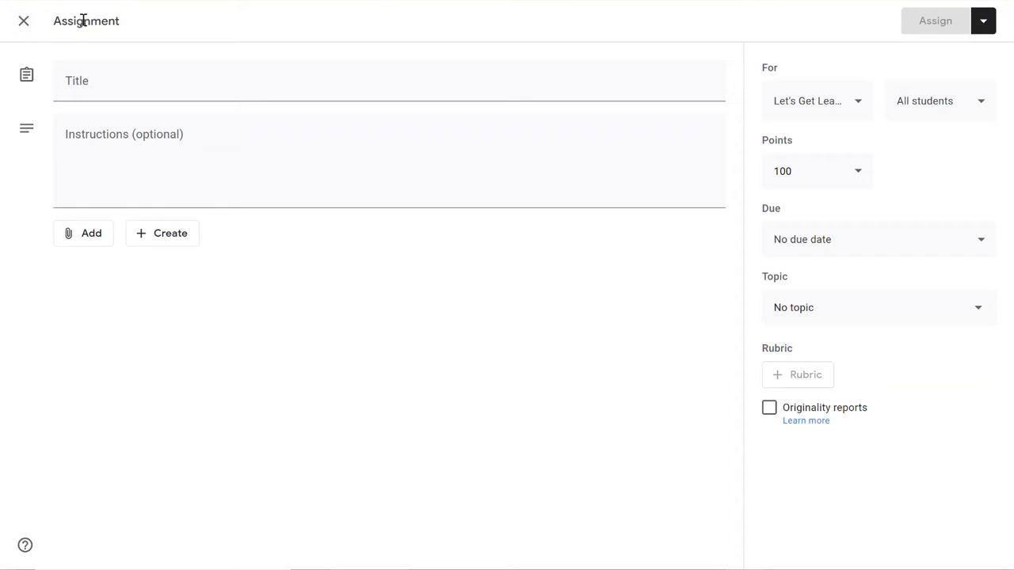
Title the assignment "Pink Group: Civil War".
left_click(96, 91)
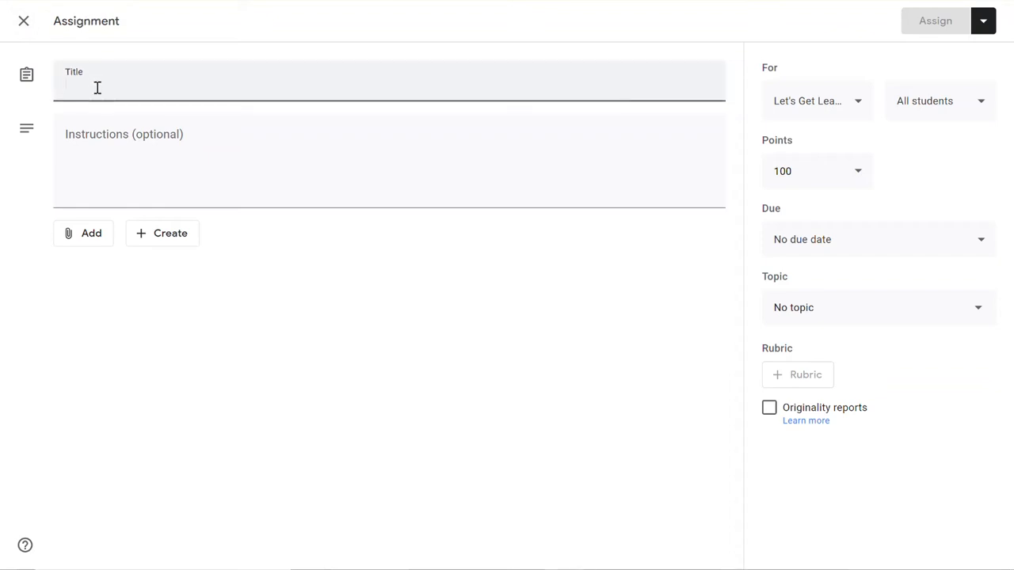
type("P")
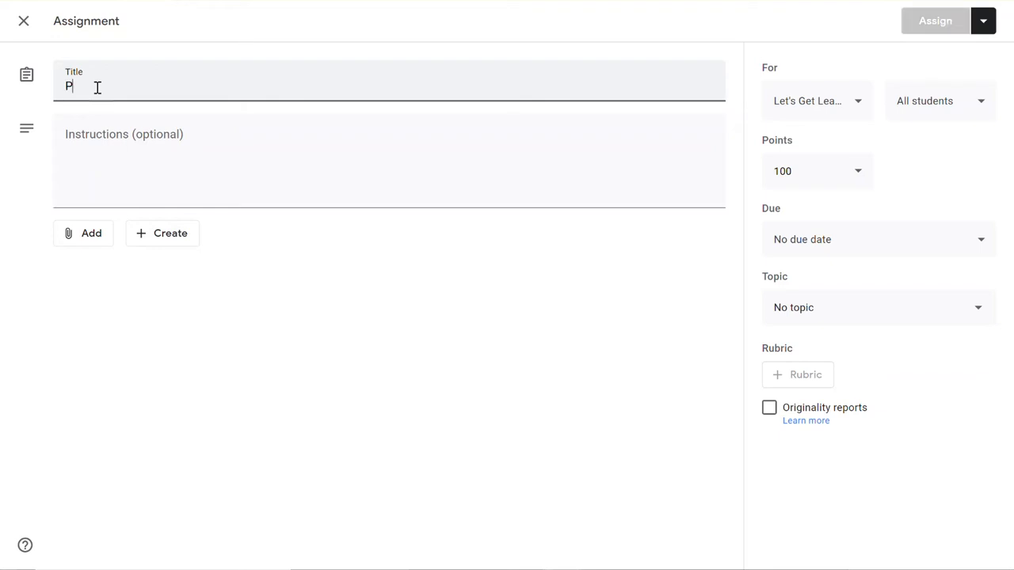
type("ink Group: Civil War")
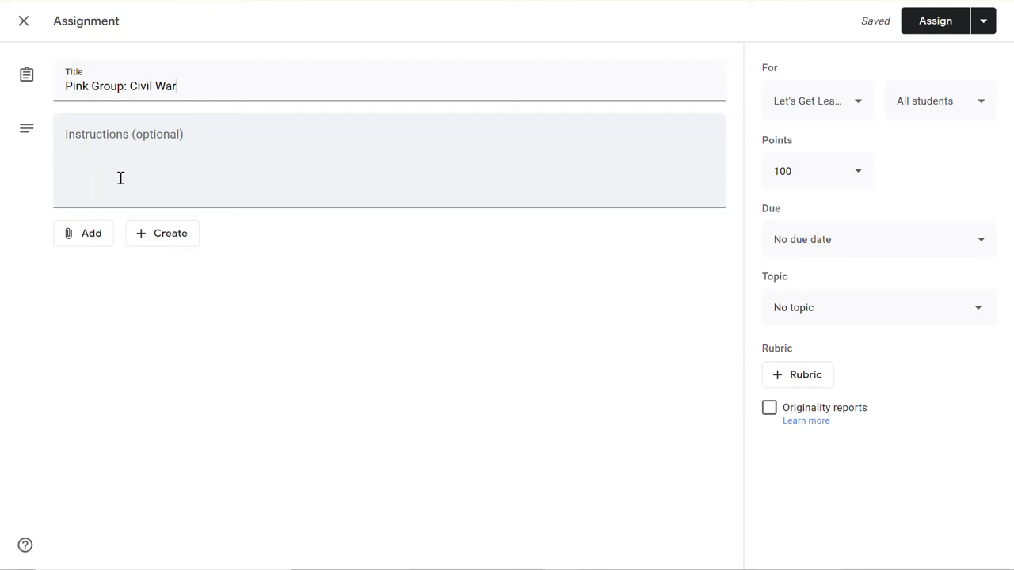
Attach the Writing Journal Template document from Google Drive and set its access to "Students can edit file".
left_click(82, 237)
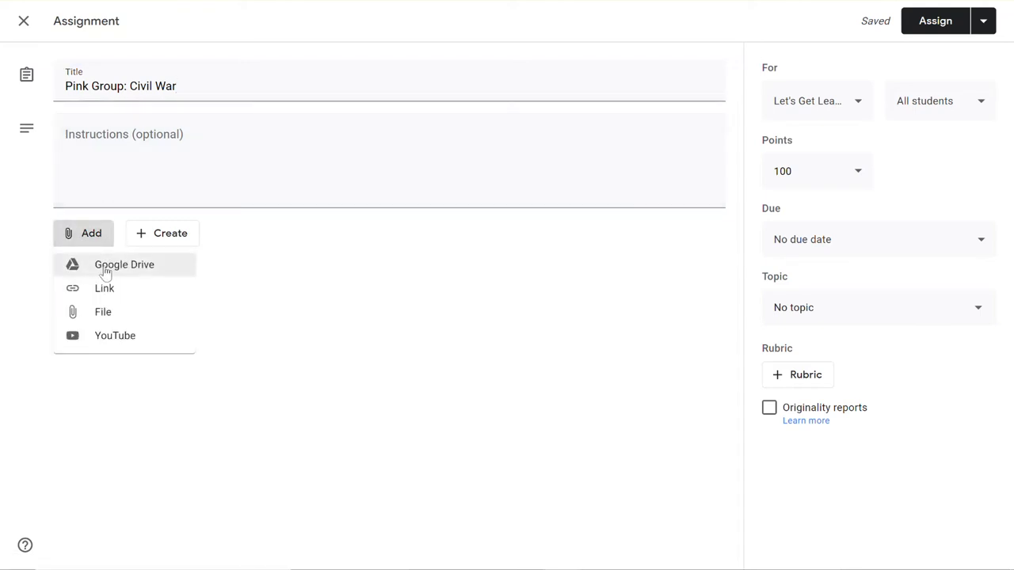
left_click(105, 269)
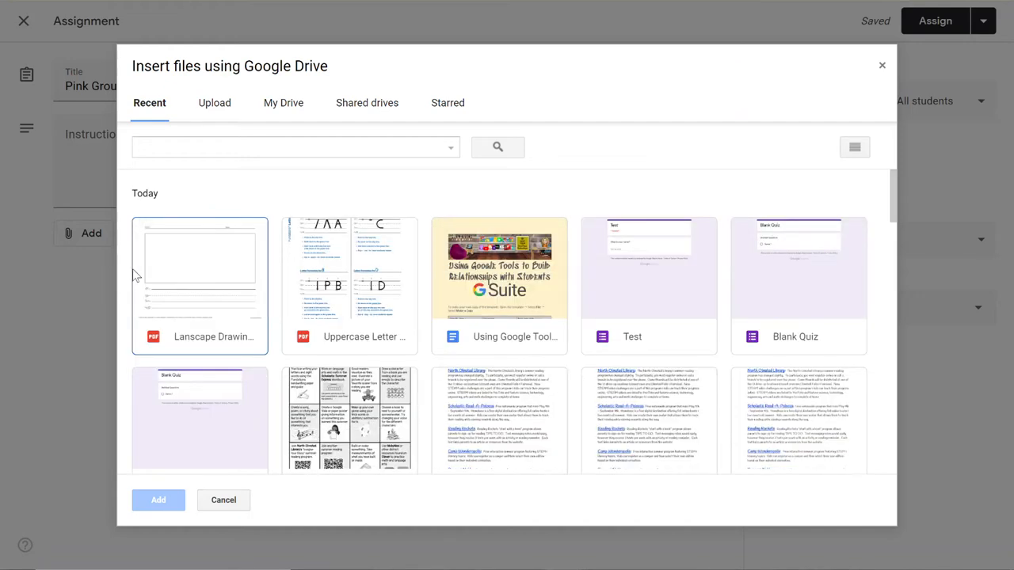
scroll(388, 361, "down", 4)
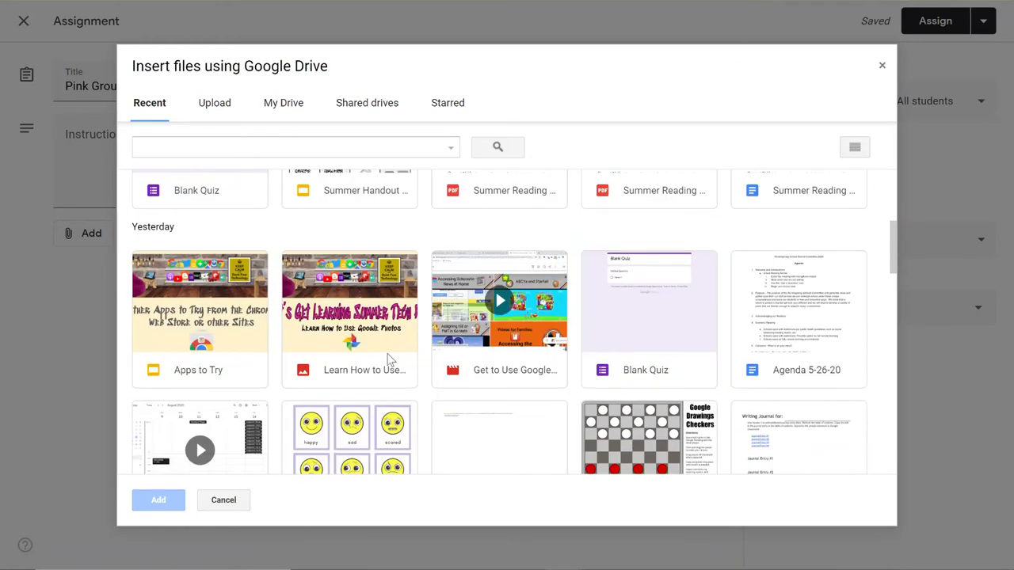
scroll(388, 360, "down", 3)
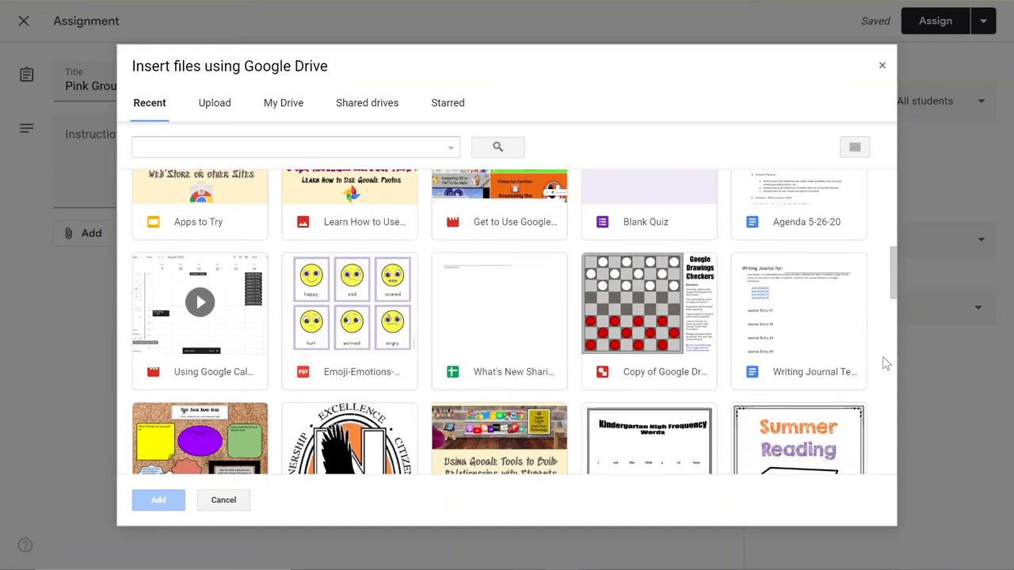
left_click(795, 353)
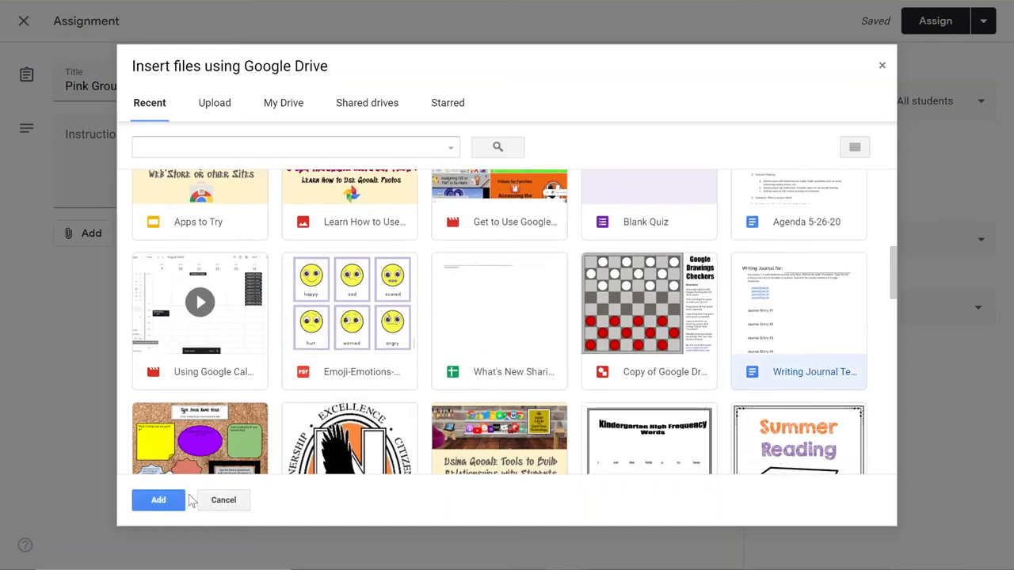
left_click(162, 503)
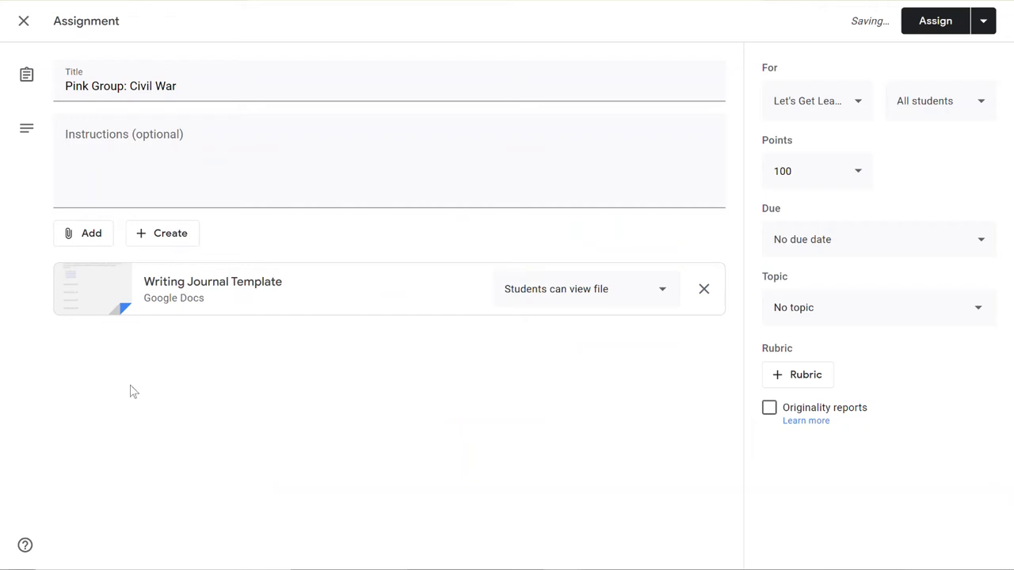
left_click(578, 293)
left_click(529, 332)
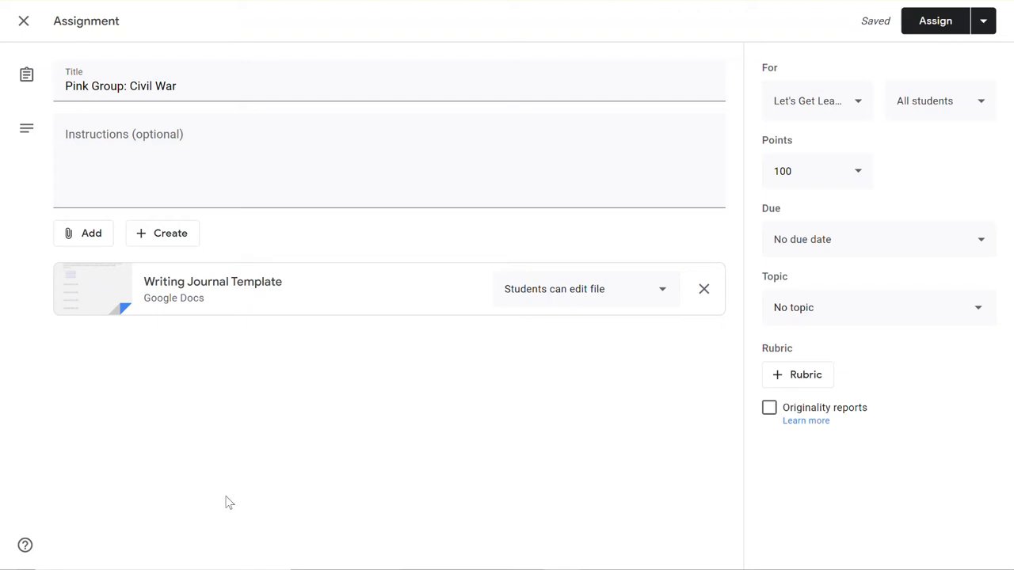
left_click(990, 116)
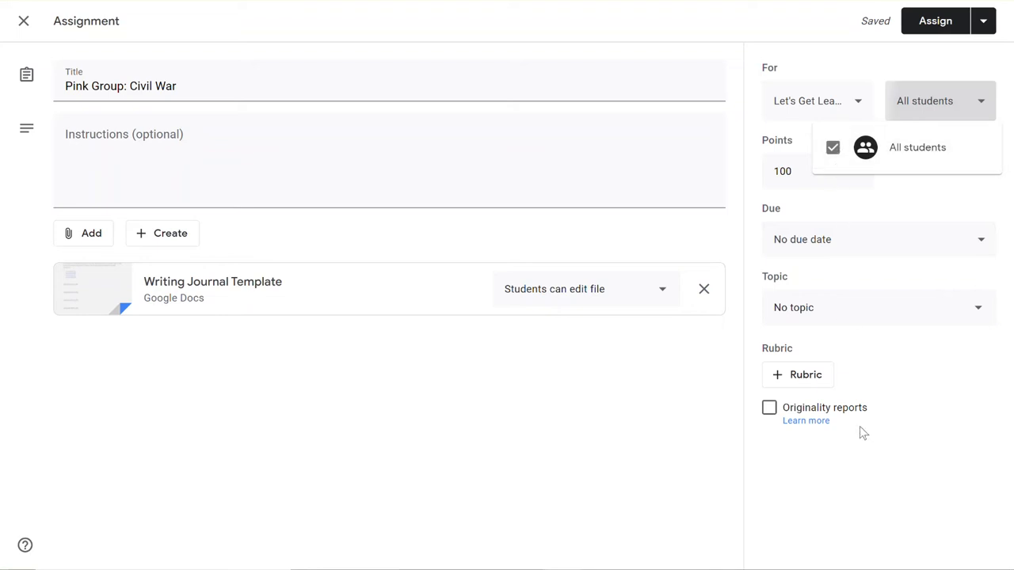
left_click(862, 450)
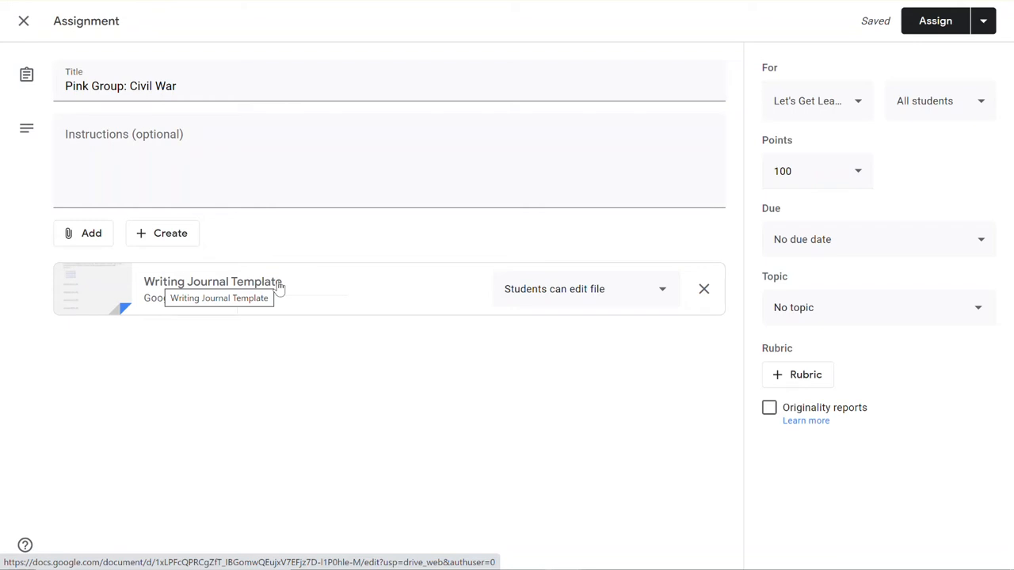
double_click(67, 93)
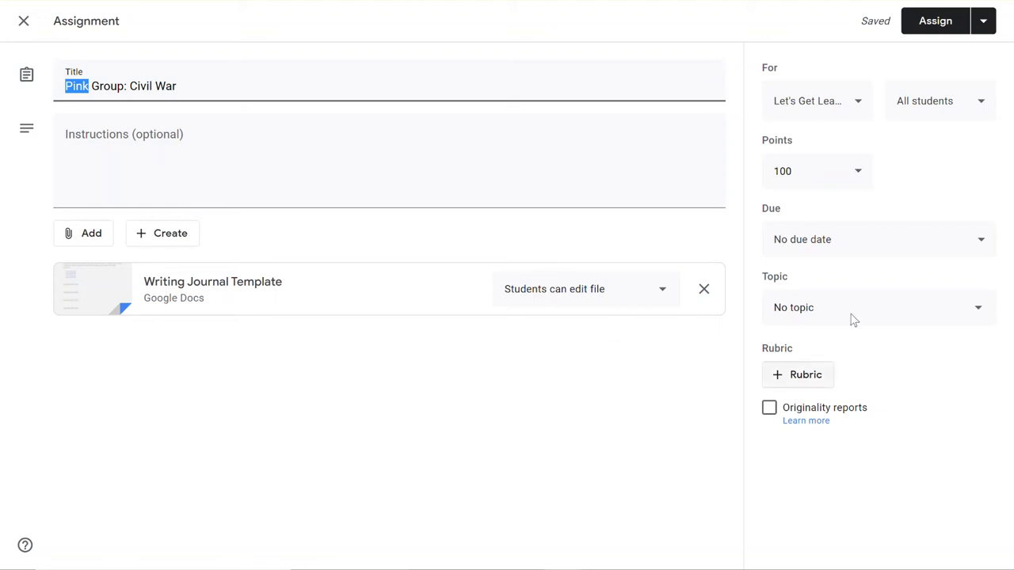
Set the Writing Journal Template attachment to "Make a copy for each student".
left_click(656, 290)
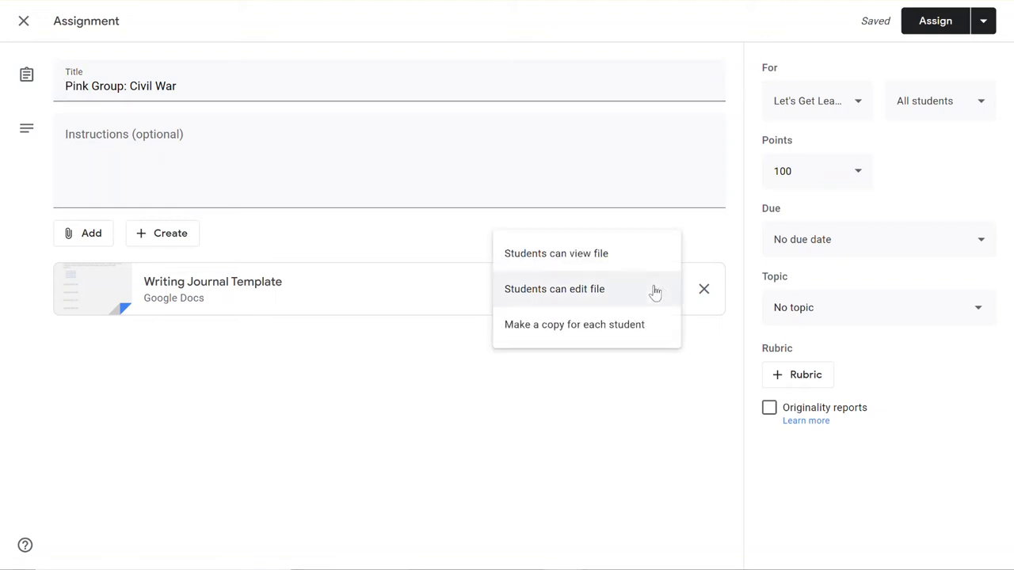
left_click(625, 335)
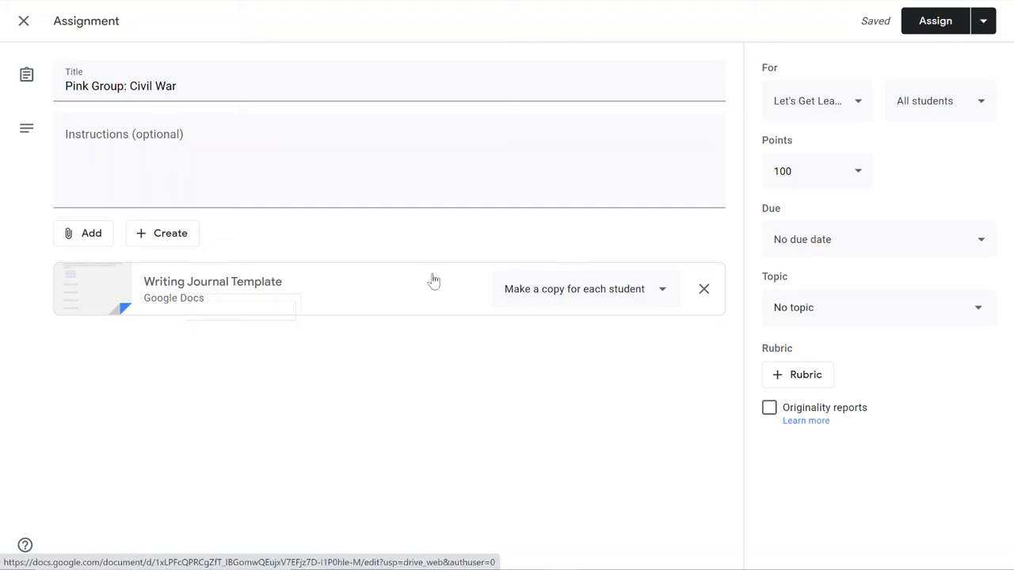
Try to attach the Writing Journal Template from Google Drive a second time.
left_click(85, 233)
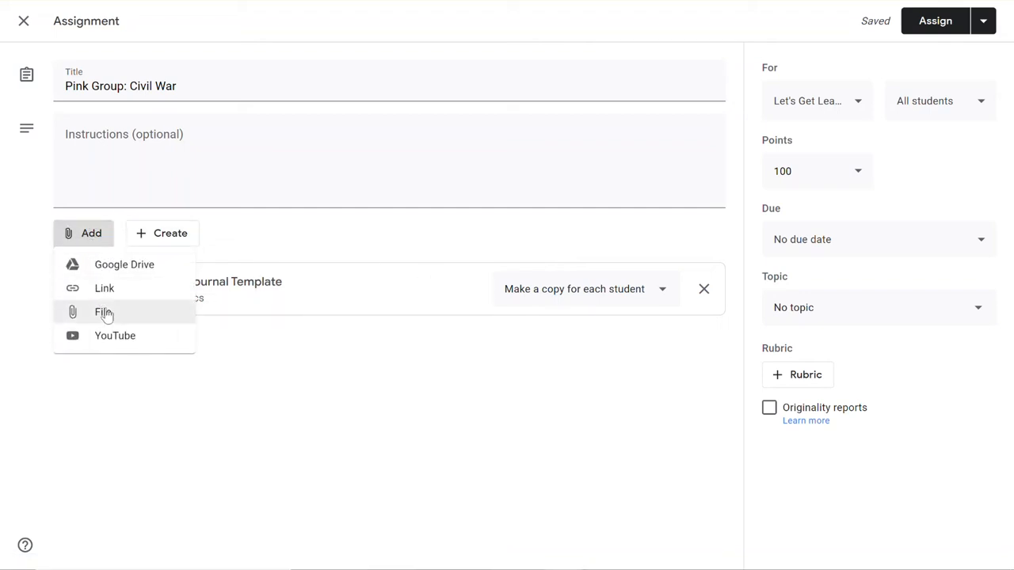
left_click(124, 267)
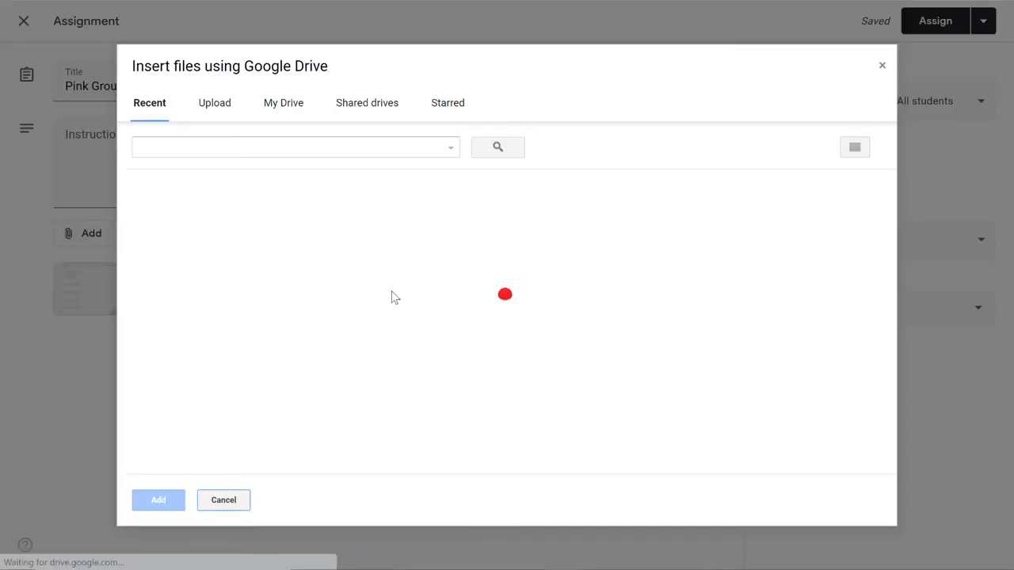
scroll(760, 337, "down", 3)
scroll(772, 357, "down", 5)
double_click(792, 340)
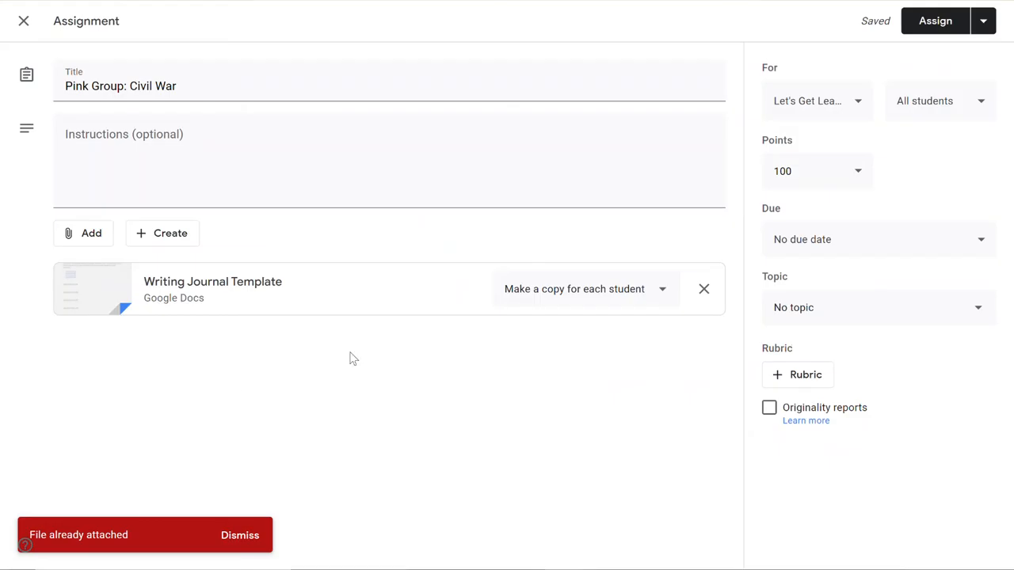
left_click(237, 538)
Attach the Copy of Google Drawings Checkers file from Google Drive to the assignment.
left_click(87, 233)
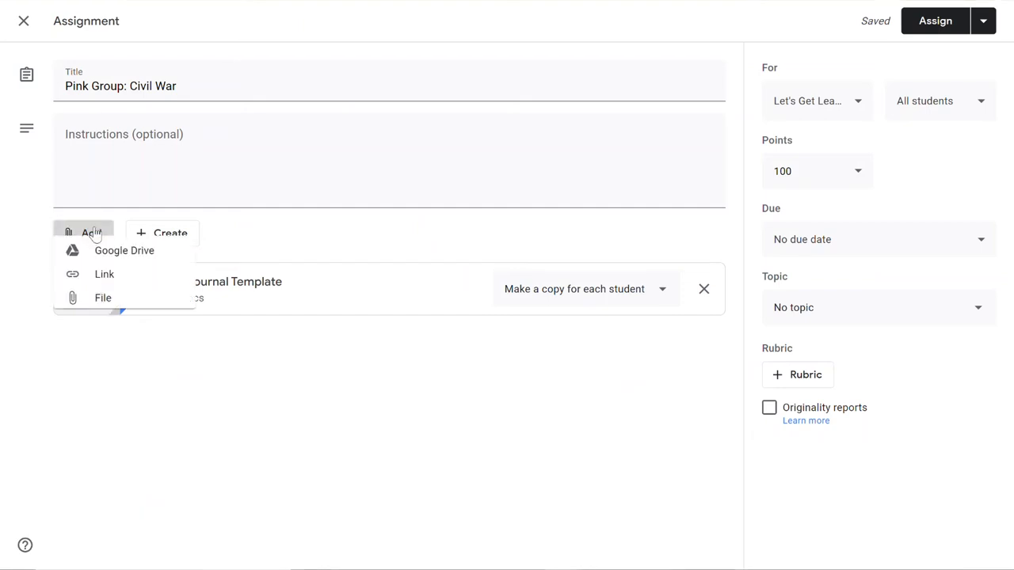
left_click(114, 266)
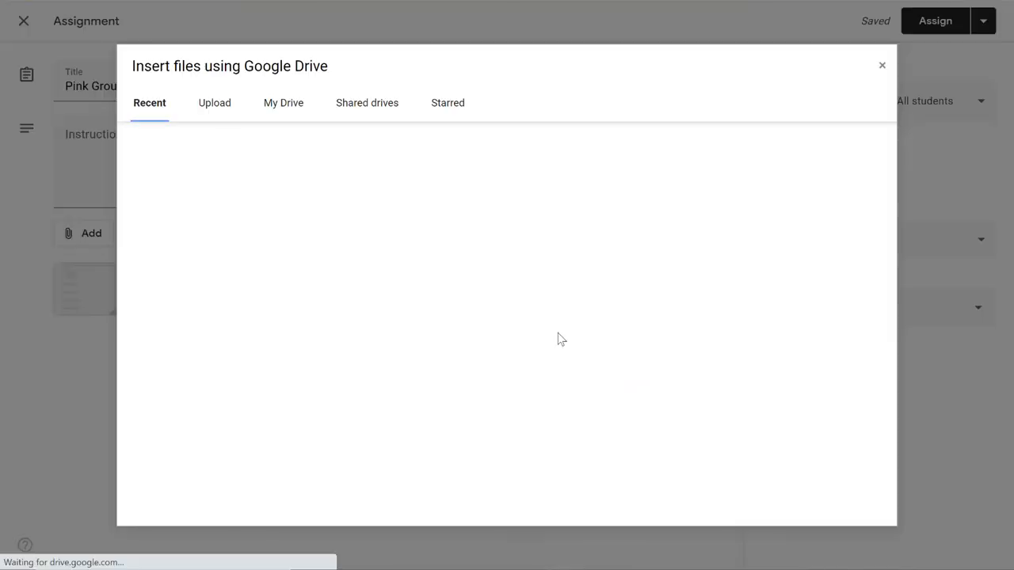
scroll(556, 316, "down", 5)
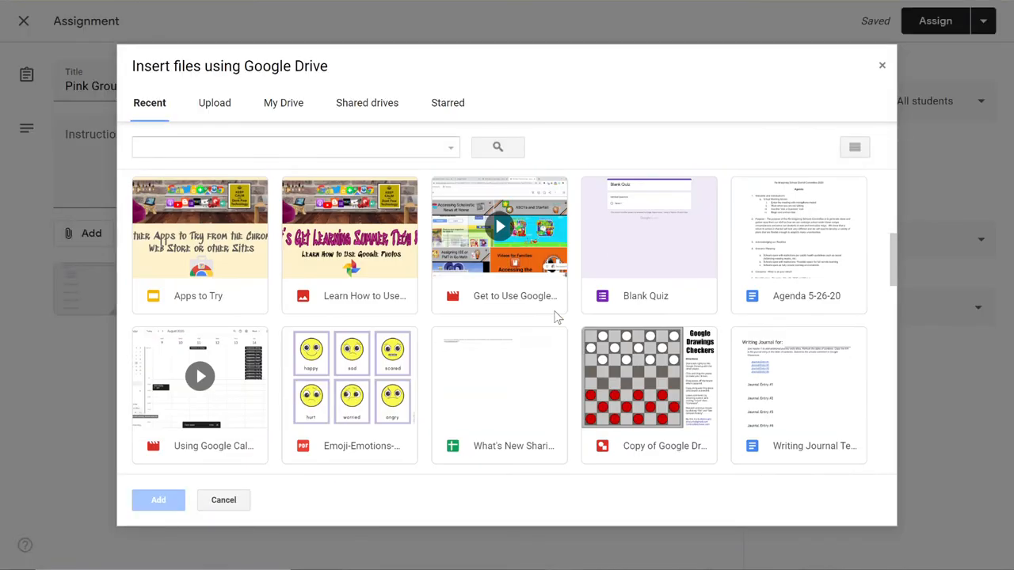
scroll(556, 316, "down", 2)
double_click(662, 289)
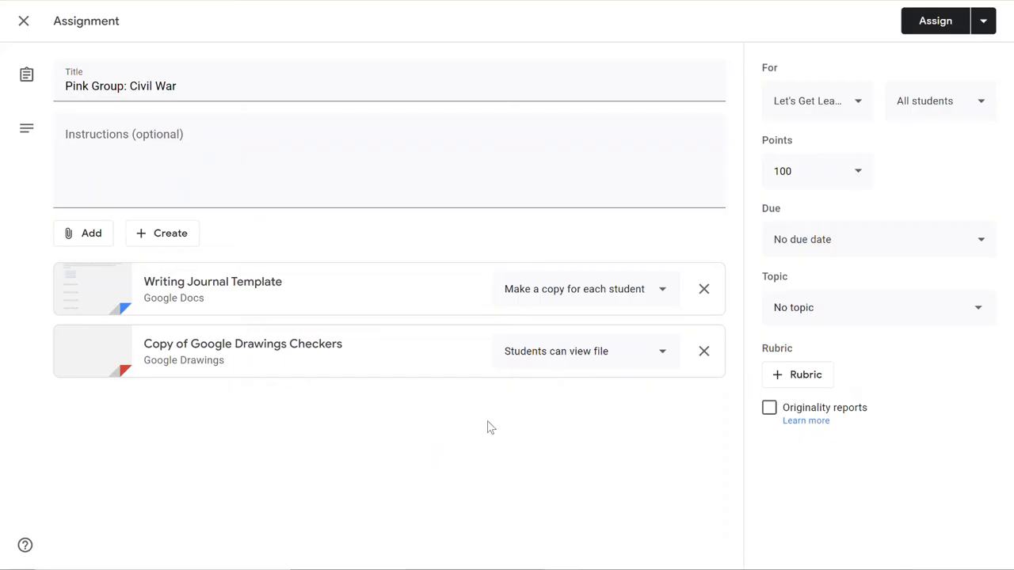
Set the Checkers drawing to "Make a copy for each student" and the Writing Journal Template to "Students can edit file".
left_click(602, 351)
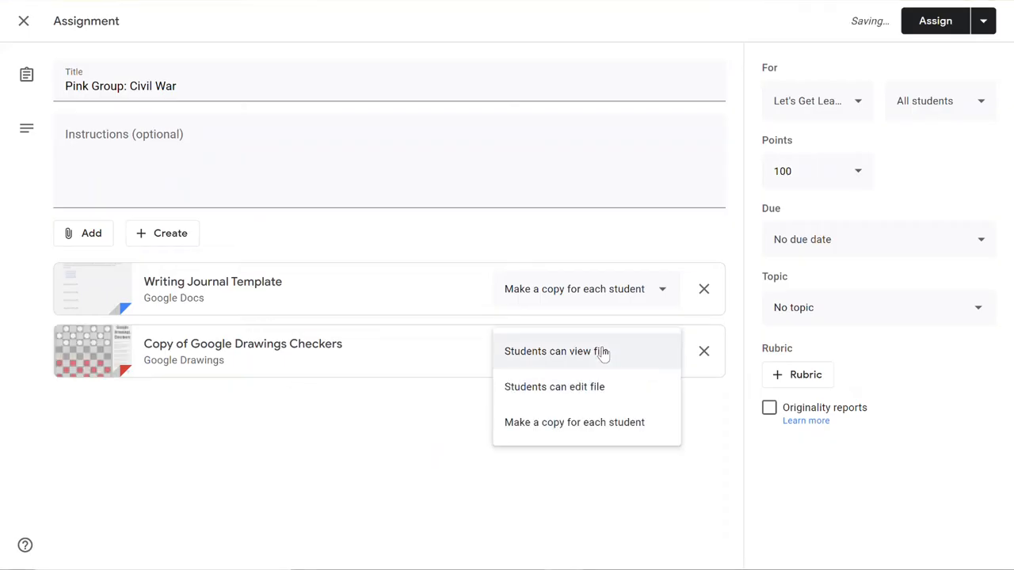
left_click(602, 434)
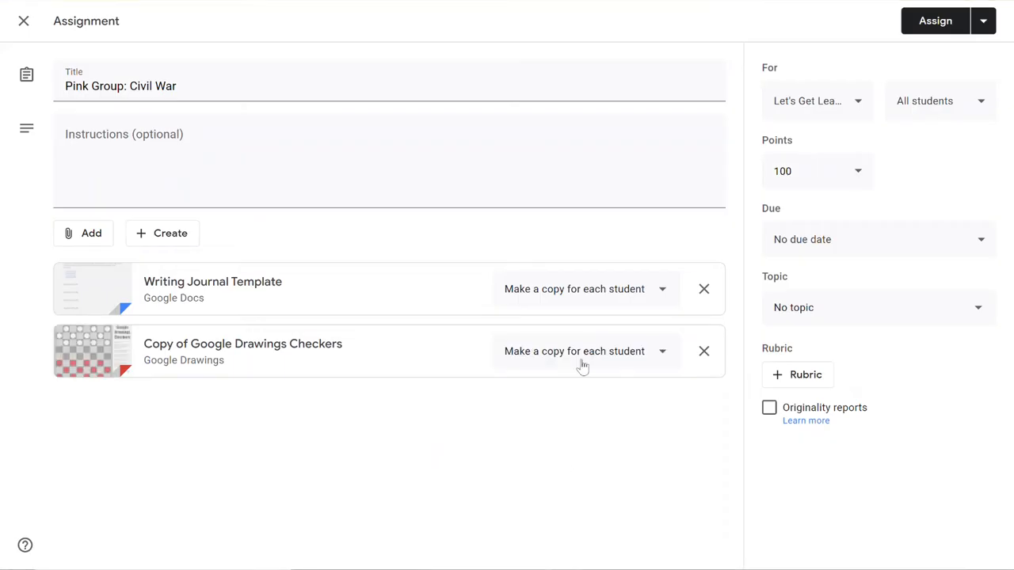
left_click(589, 291)
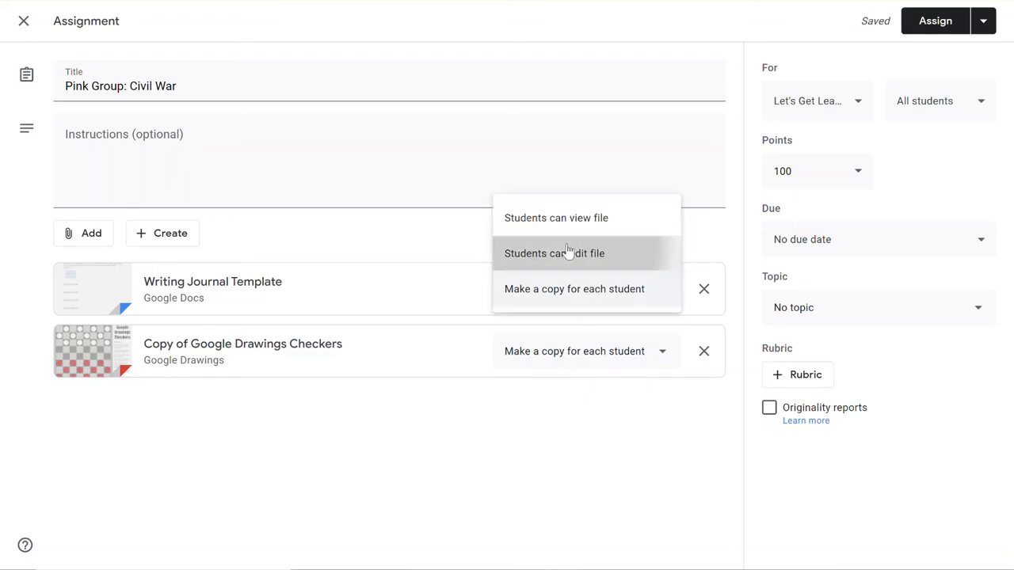
left_click(567, 252)
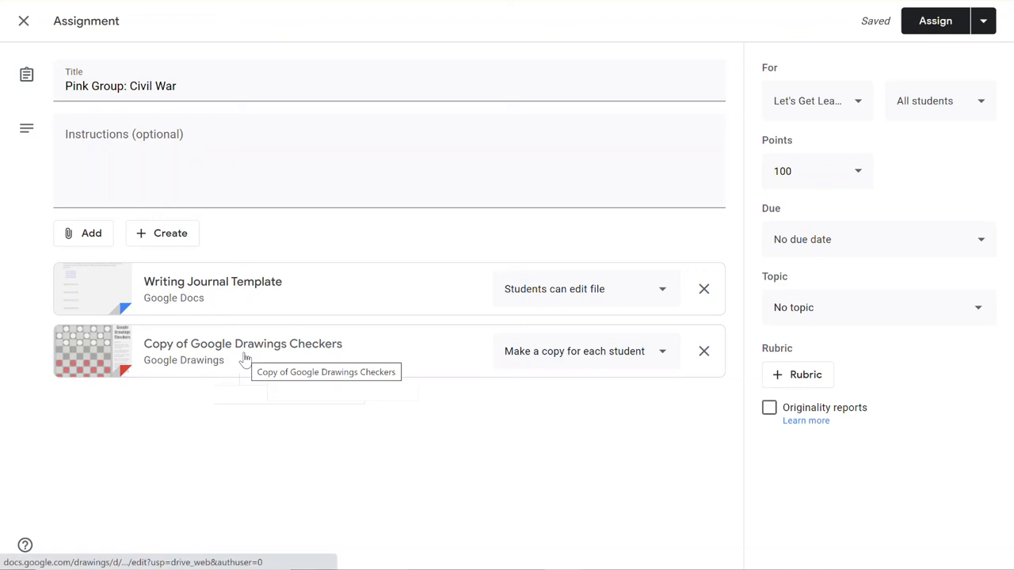
Set the Checkers drawing to "Students can edit file" and the Writing Journal Template to "Make a copy for each student".
left_click(578, 374)
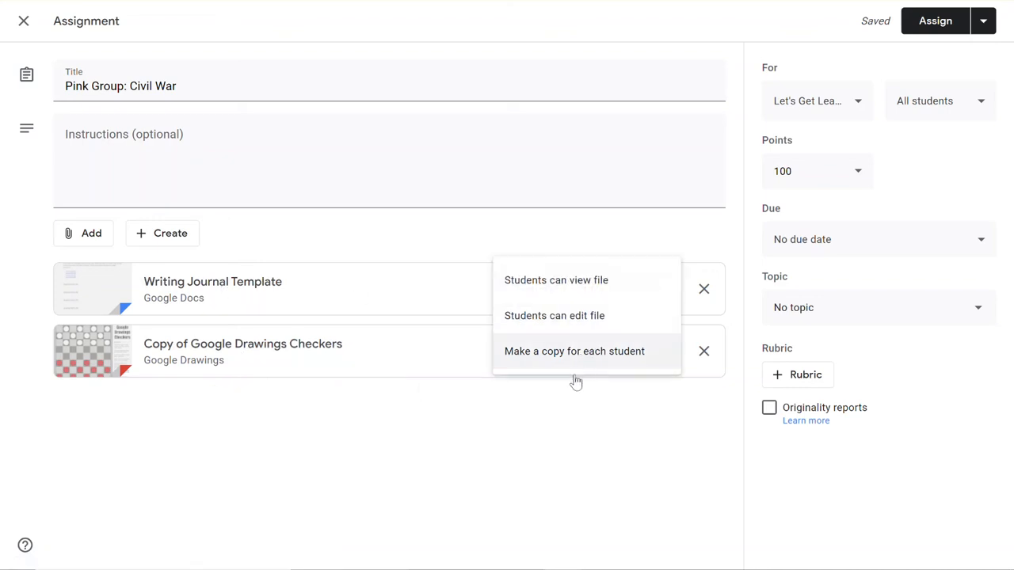
left_click(578, 332)
left_click(579, 297)
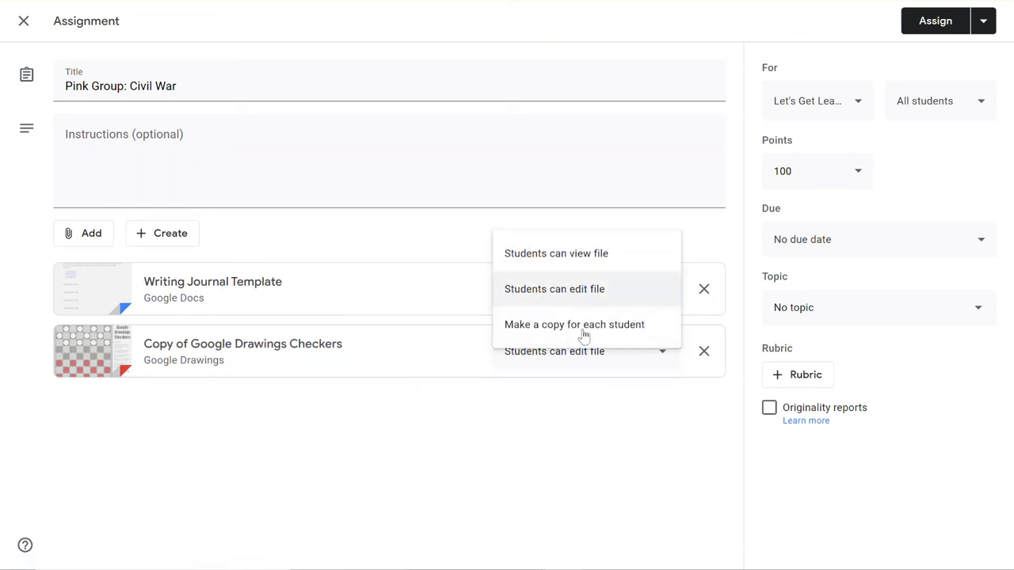
left_click(583, 324)
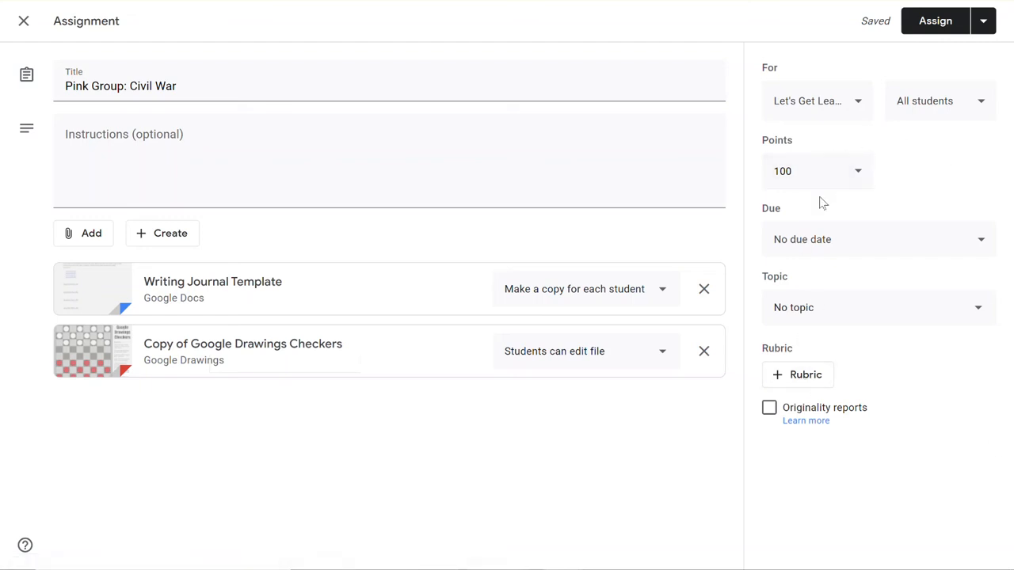
Set the assignment's points to Ungraded.
left_click(830, 174)
left_click(797, 207)
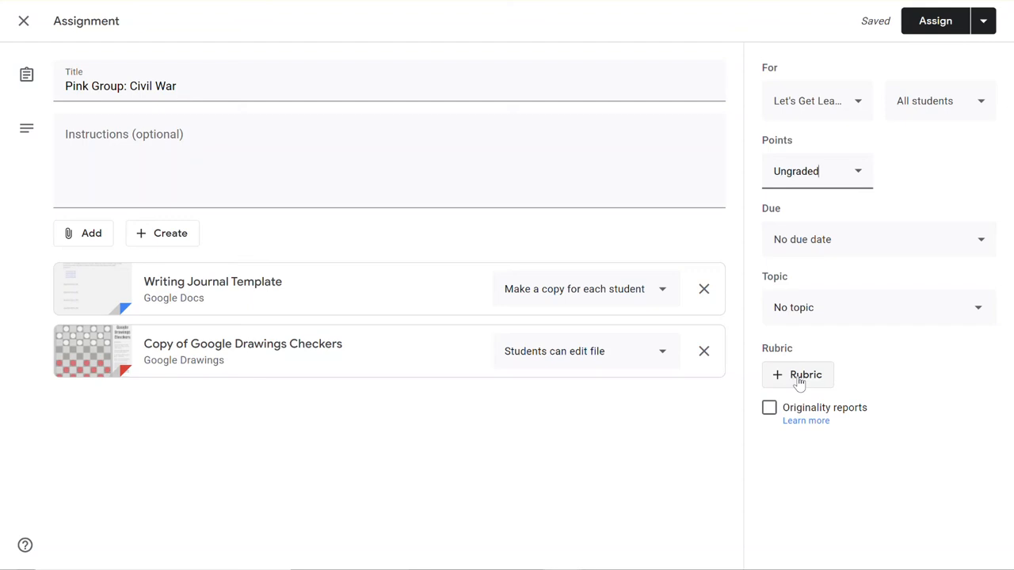
Open the options for adding a rubric to the assignment.
left_click(798, 381)
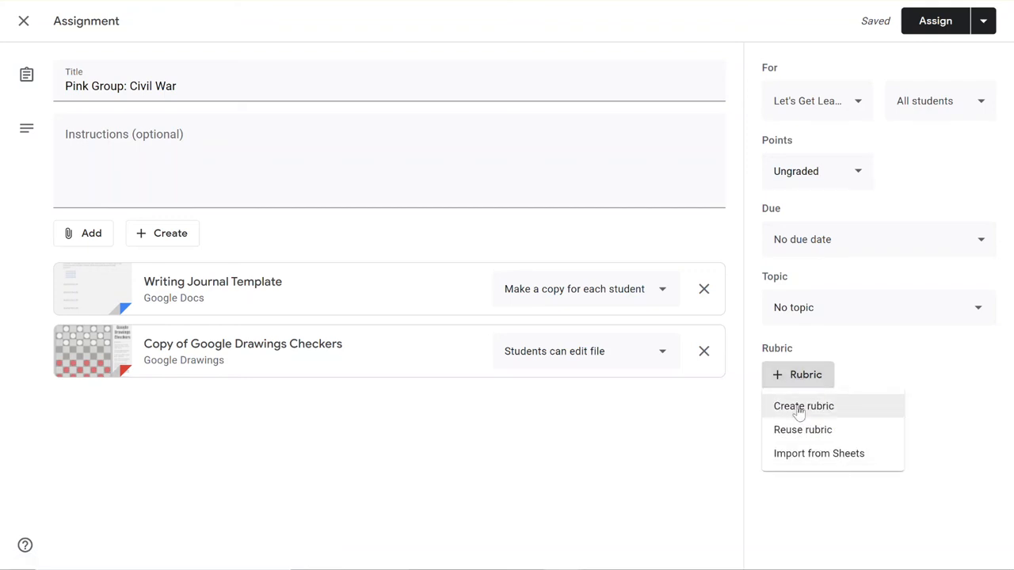